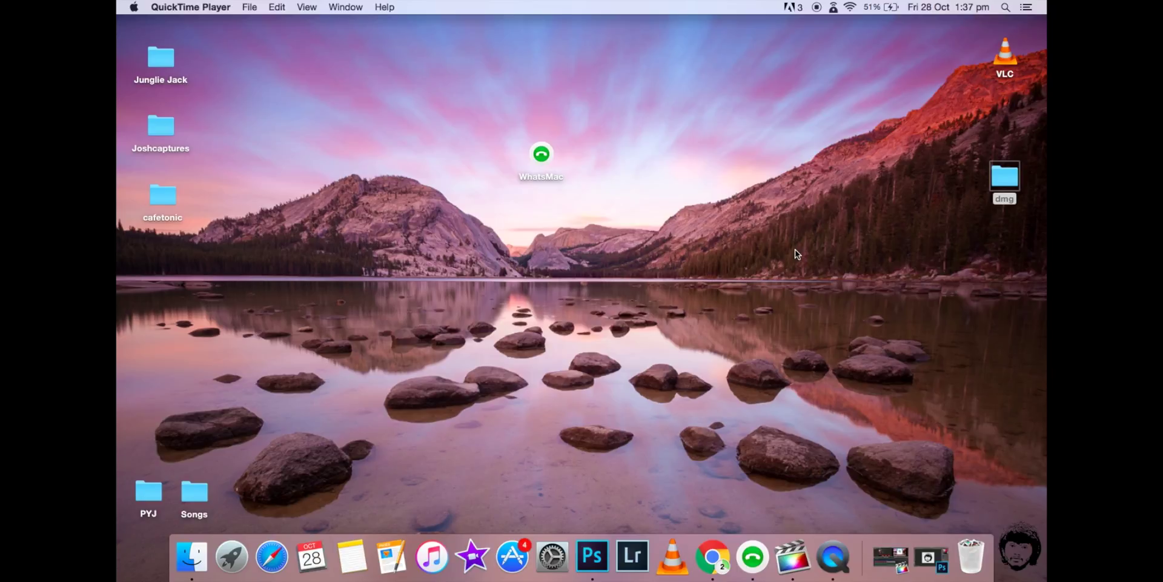
- Select and deselect the WhatsMac app icon on the desktop
{"action": "right_click", "coordinate": [666, 188]}
{"action": "left_click", "coordinate": [664, 181]}
{"action": "left_click", "coordinate": [545, 160]}
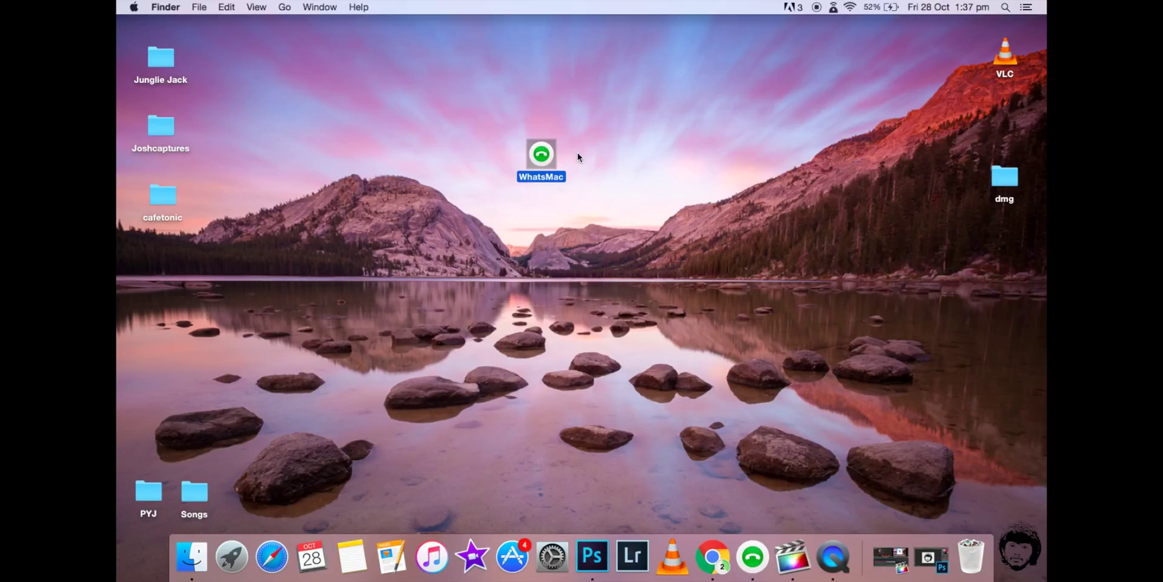
{"action": "left_click_drag", "start_coordinate": [577, 155], "coordinate": [524, 181]}
{"action": "left_click", "coordinate": [575, 176]}
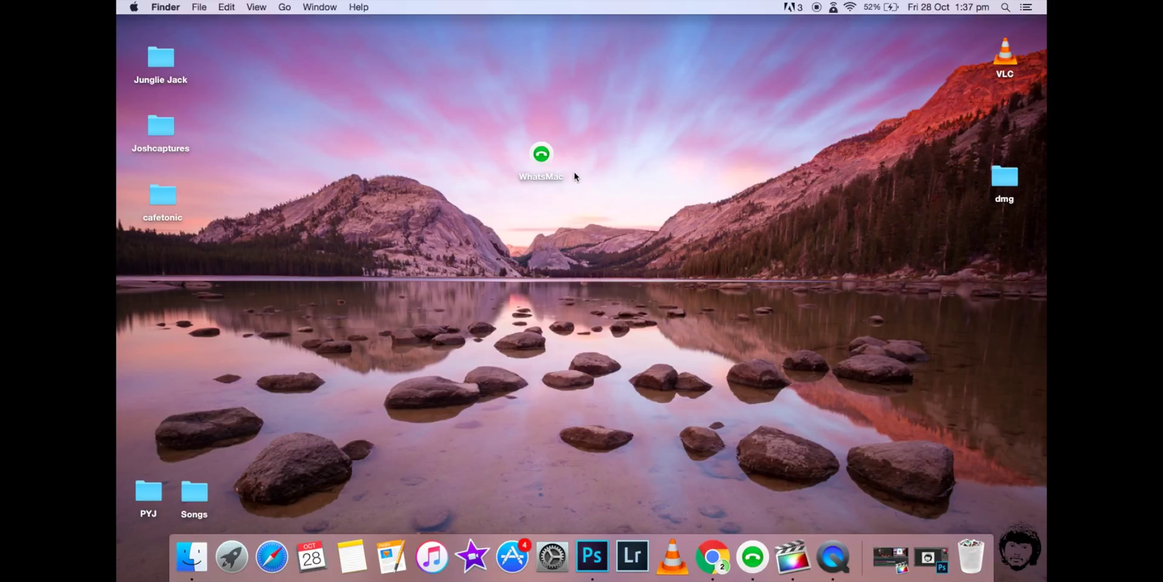
{"action": "left_click_drag", "start_coordinate": [568, 127], "coordinate": [533, 134]}
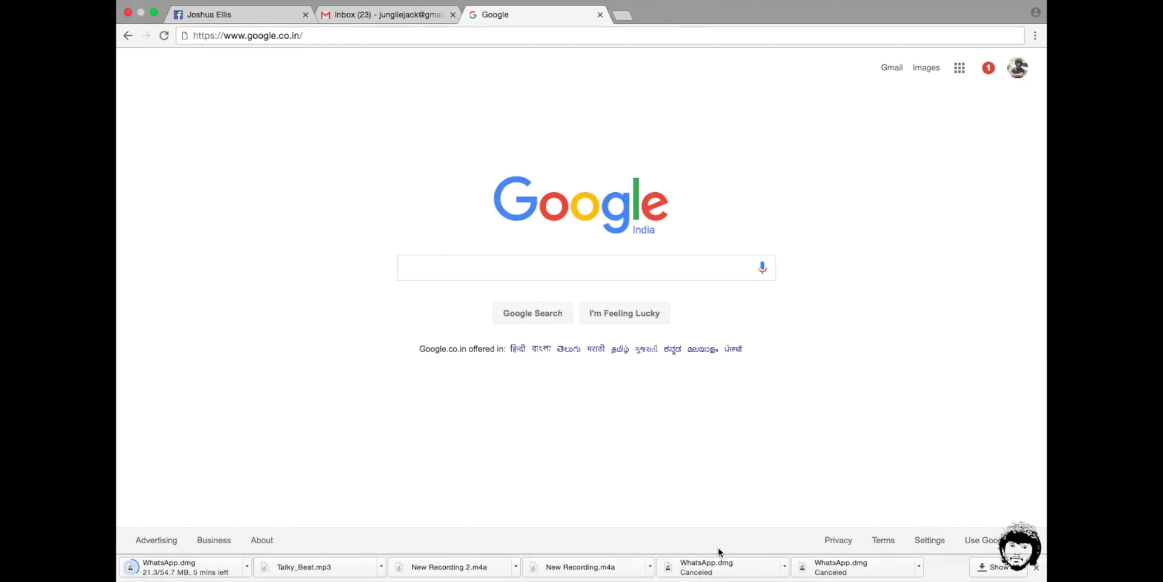
- Run a Google search for 'whatsapp mac' using the suggestion after typing 'wha'
{"action": "left_click", "coordinate": [533, 272]}
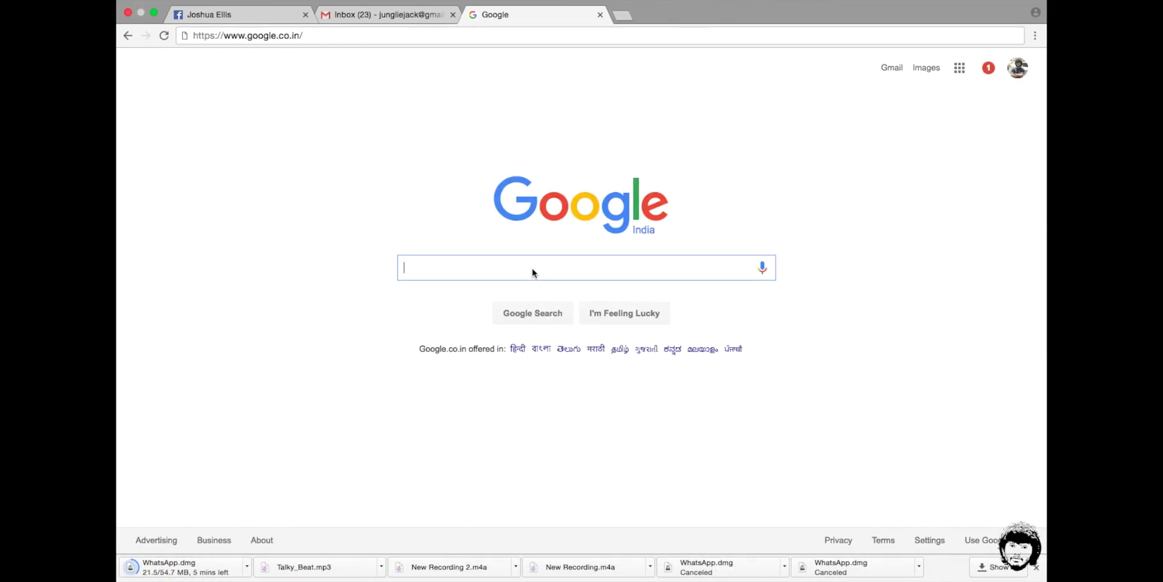
{"action": "type", "text": "wha"}
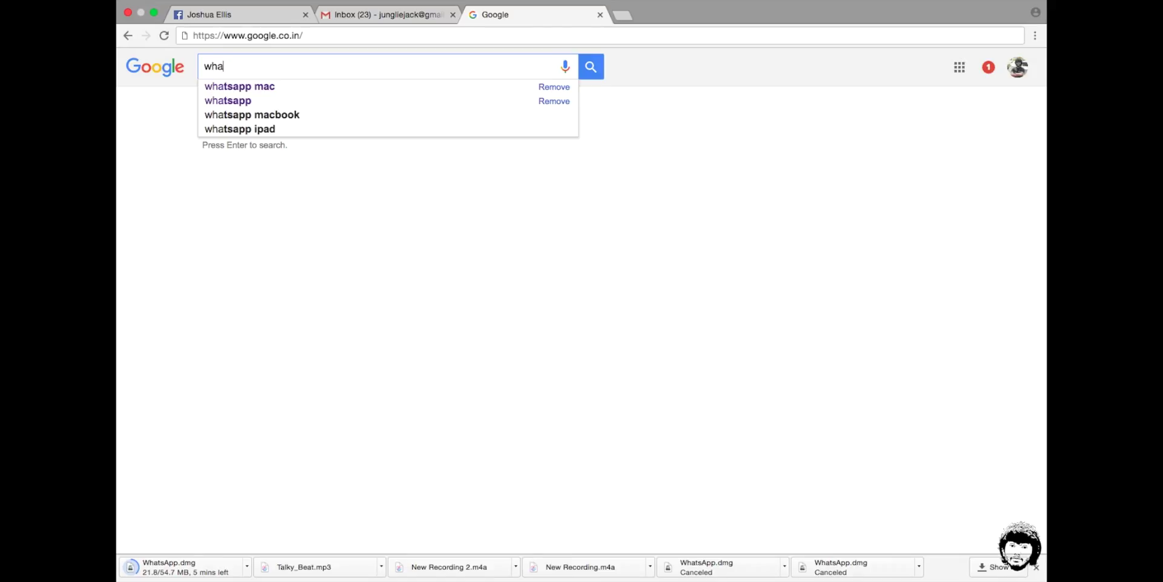
{"action": "key", "text": "Down"}
{"action": "key", "text": "Return"}
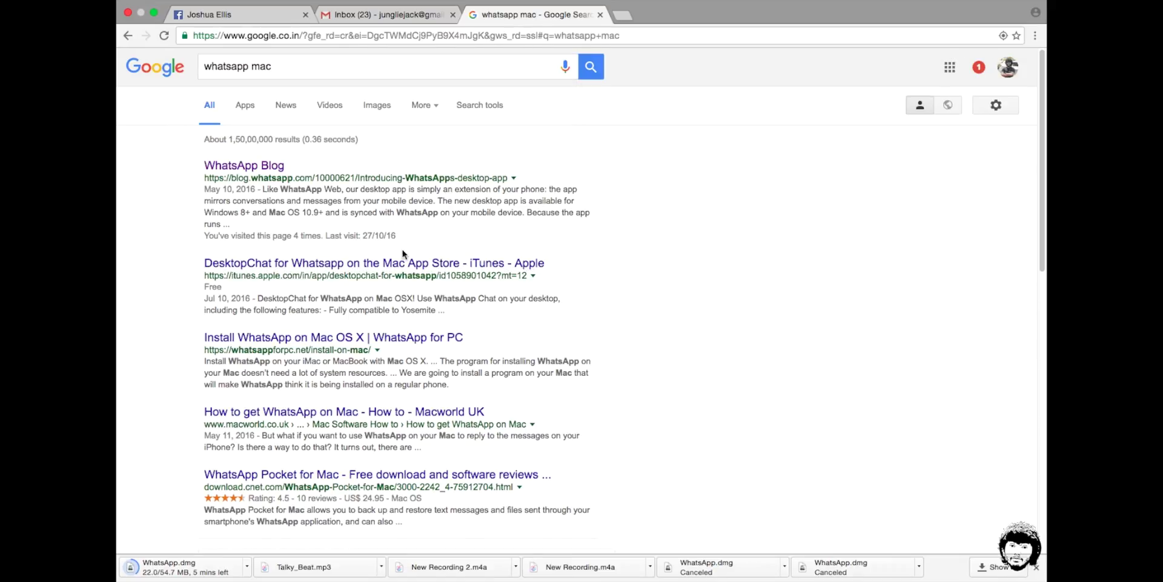
- Open the WhatsApp Blog result and highlight its paragraphs on downloading the desktop app
{"action": "left_click", "coordinate": [271, 170]}
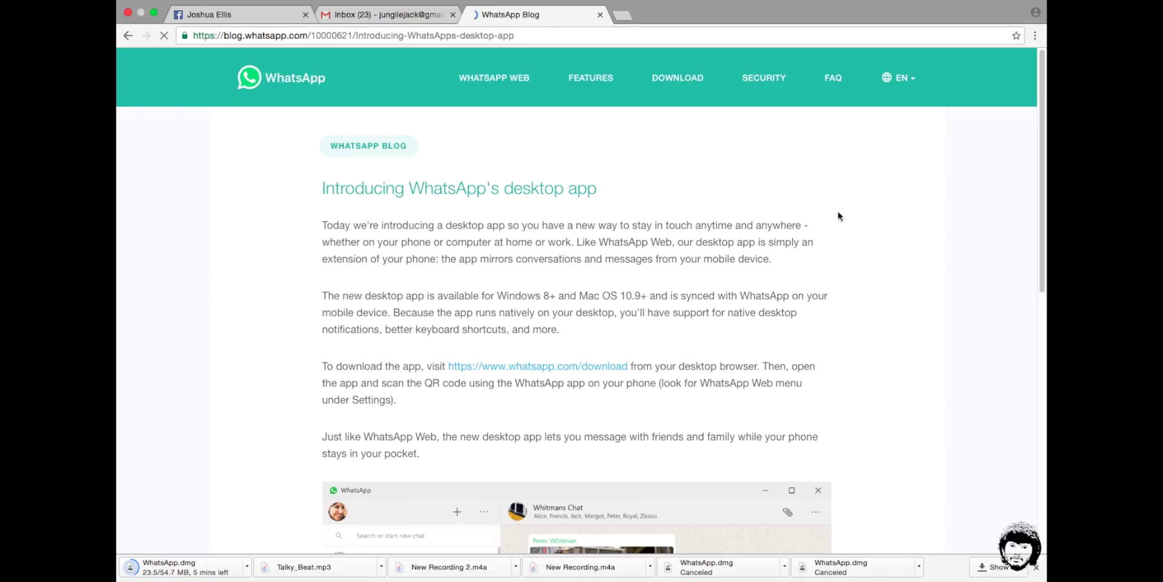
{"action": "triple_click", "coordinate": [764, 212]}
{"action": "left_click", "coordinate": [778, 187]}
{"action": "scroll", "coordinate": [780, 185], "scroll_direction": "down", "scroll_amount": 2}
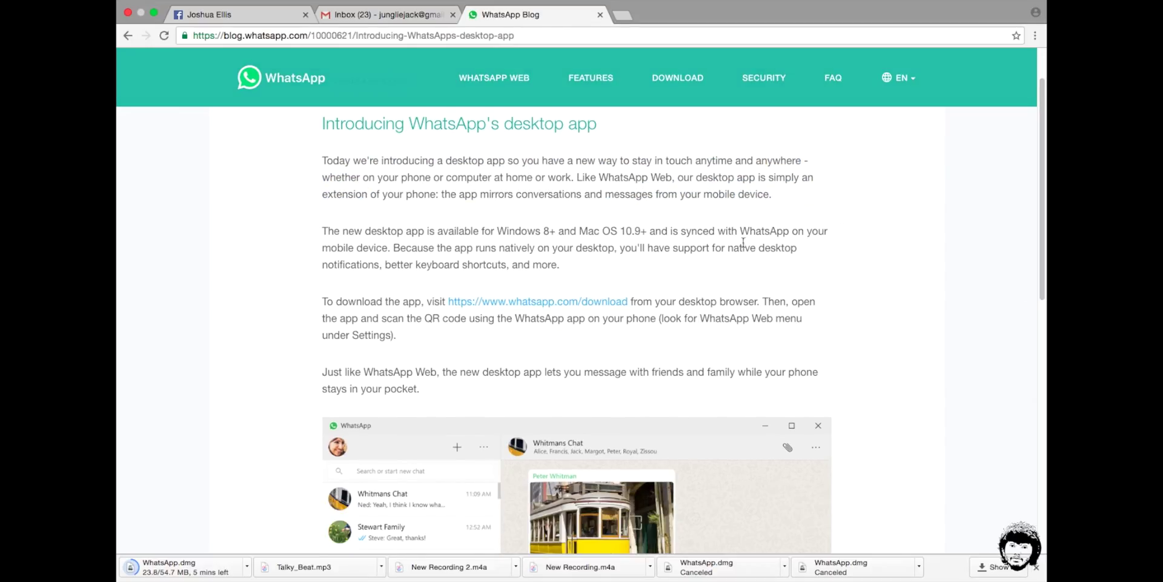
{"action": "mouse_move", "coordinate": [666, 301]}
{"action": "left_mouse_down"}
{"action": "mouse_move", "coordinate": [449, 302]}
{"action": "mouse_move", "coordinate": [453, 291]}
{"action": "mouse_move", "coordinate": [630, 302]}
{"action": "mouse_move", "coordinate": [543, 291]}
{"action": "mouse_move", "coordinate": [450, 302]}
{"action": "left_mouse_up"}
{"action": "left_click", "coordinate": [631, 302]}
{"action": "left_click", "coordinate": [455, 275]}
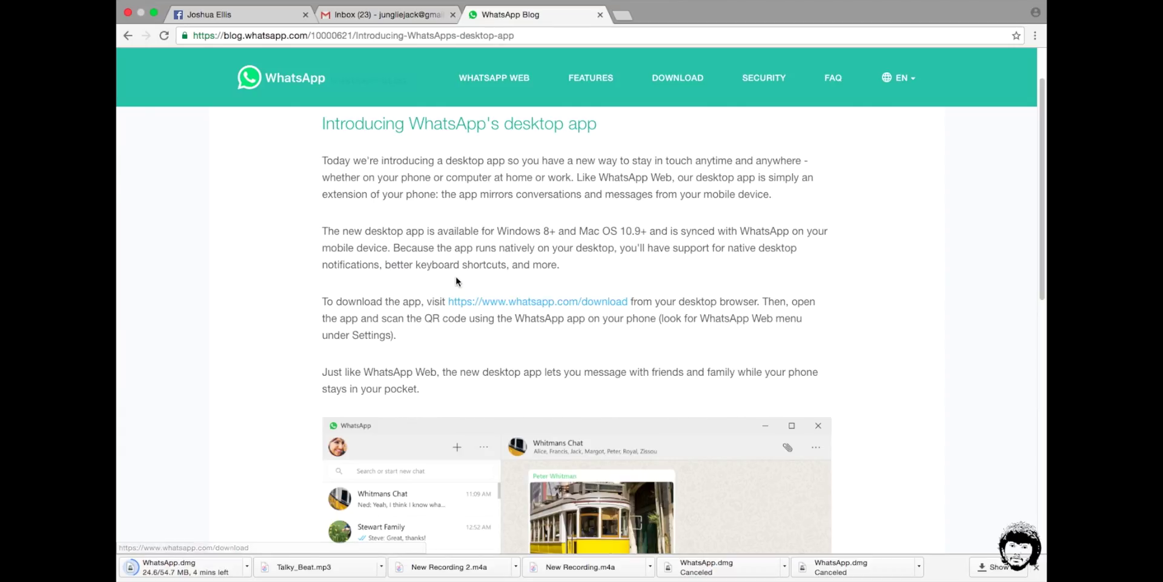
- On whatsapp.com/download, start the Mac OS X download of WhatsApp.dmg and hide the downloads shelf
{"action": "left_click", "coordinate": [511, 302]}
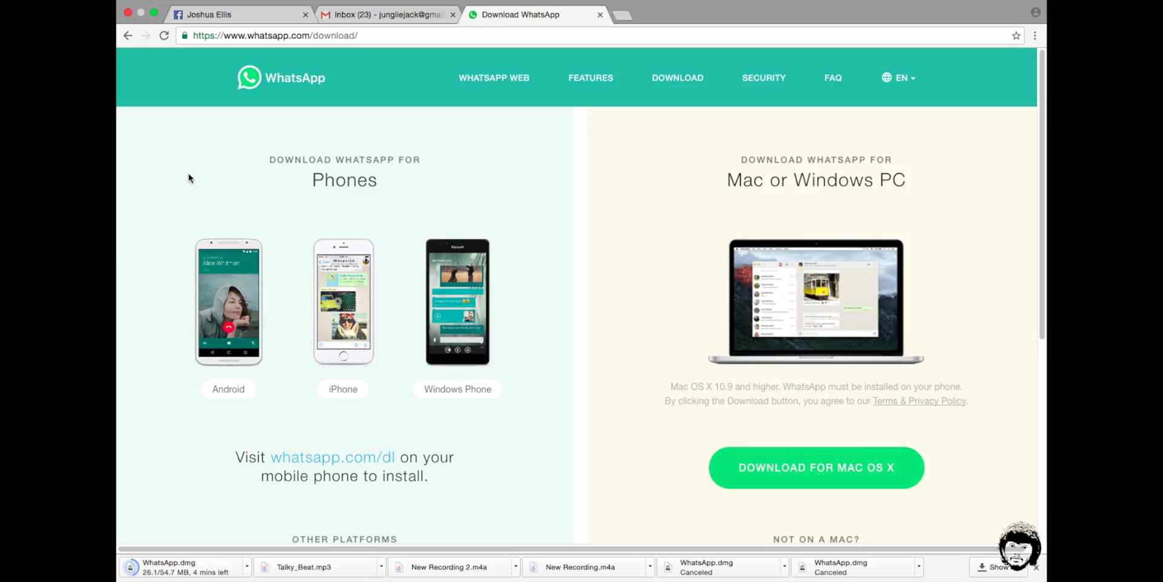
{"action": "mouse_move", "coordinate": [188, 175]}
{"action": "left_mouse_down"}
{"action": "mouse_move", "coordinate": [242, 397]}
{"action": "mouse_move", "coordinate": [530, 429]}
{"action": "mouse_move", "coordinate": [404, 390]}
{"action": "left_mouse_up"}
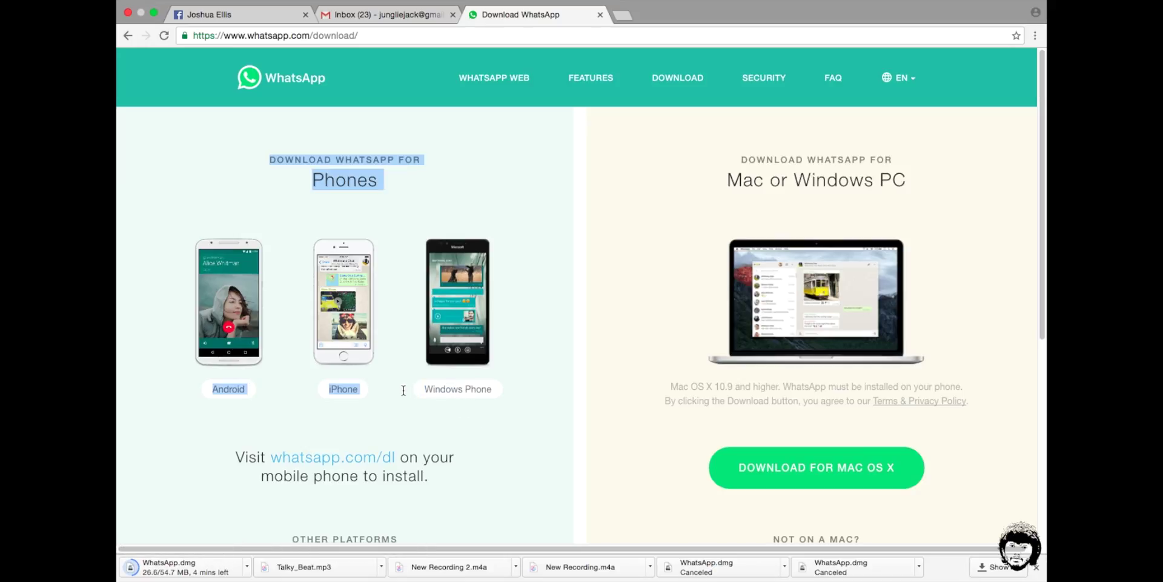
{"action": "left_click", "coordinate": [516, 428]}
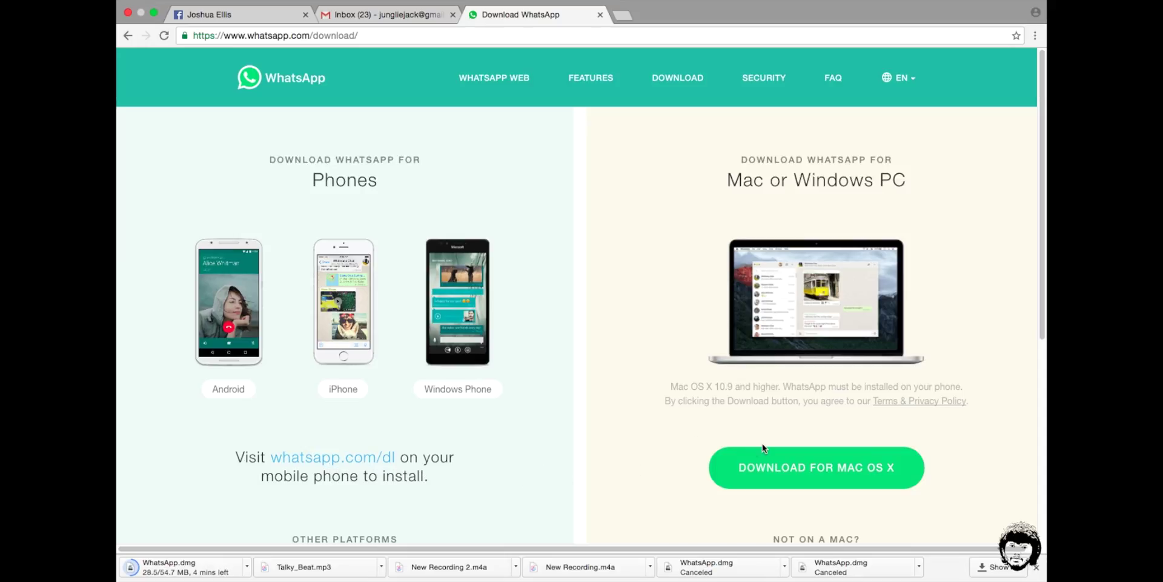
{"action": "double_click", "coordinate": [765, 467]}
{"action": "left_click", "coordinate": [1037, 567]}
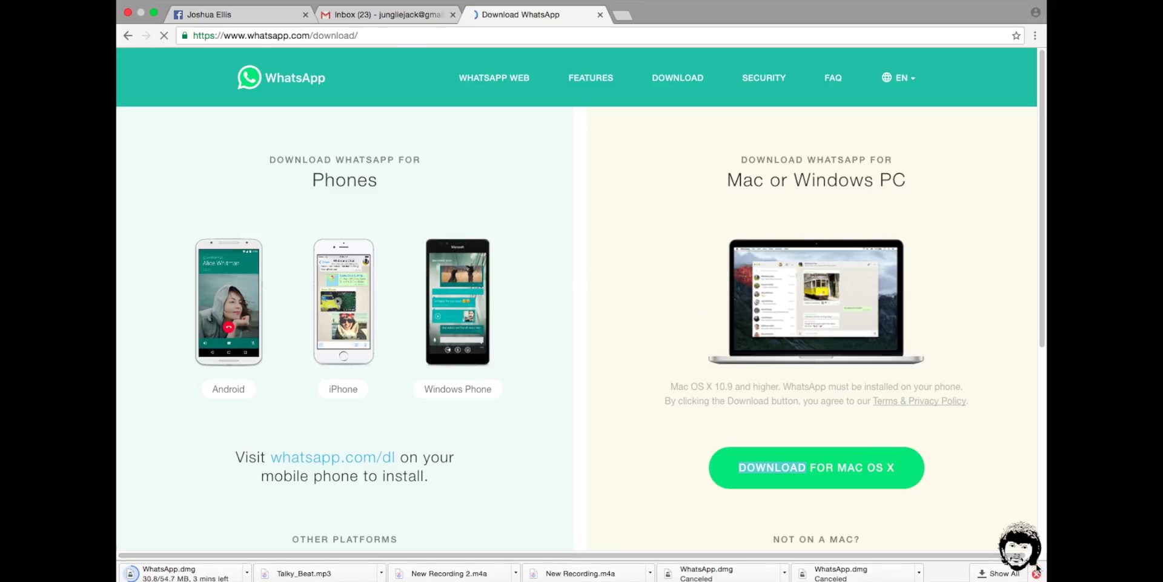
- In Finder, move the WhatsMac icon near the desktop's top and the dmg folder toward mid-screen
{"action": "key", "text": "super+Tab"}
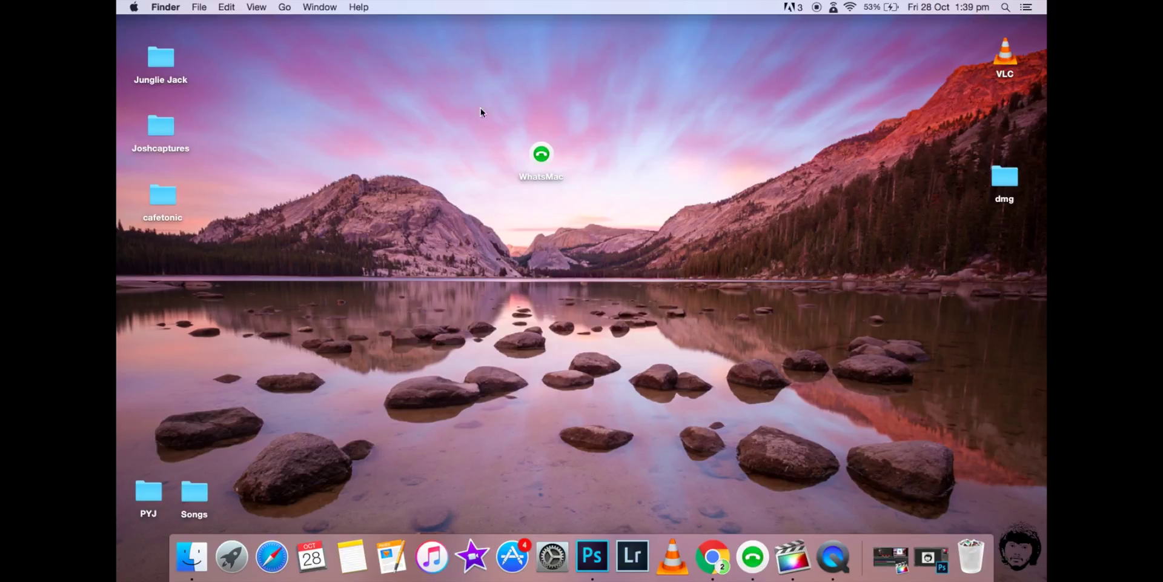
{"action": "mouse_move", "coordinate": [551, 160]}
{"action": "left_mouse_down"}
{"action": "mouse_move", "coordinate": [503, 102]}
{"action": "mouse_move", "coordinate": [525, 61]}
{"action": "left_mouse_up"}
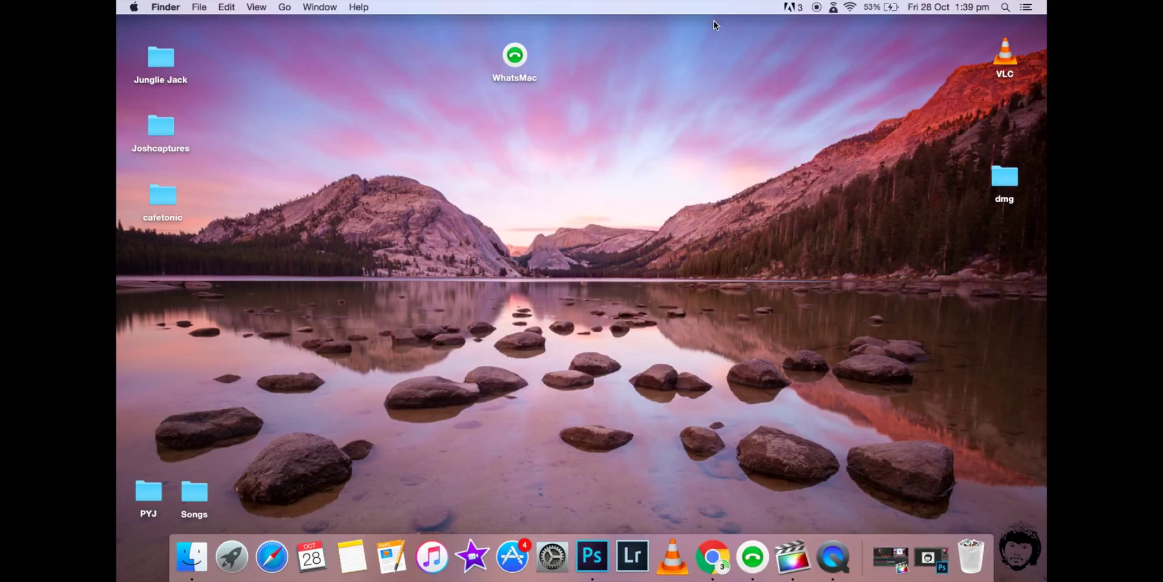
{"action": "left_click_drag", "start_coordinate": [1005, 177], "coordinate": [752, 202]}
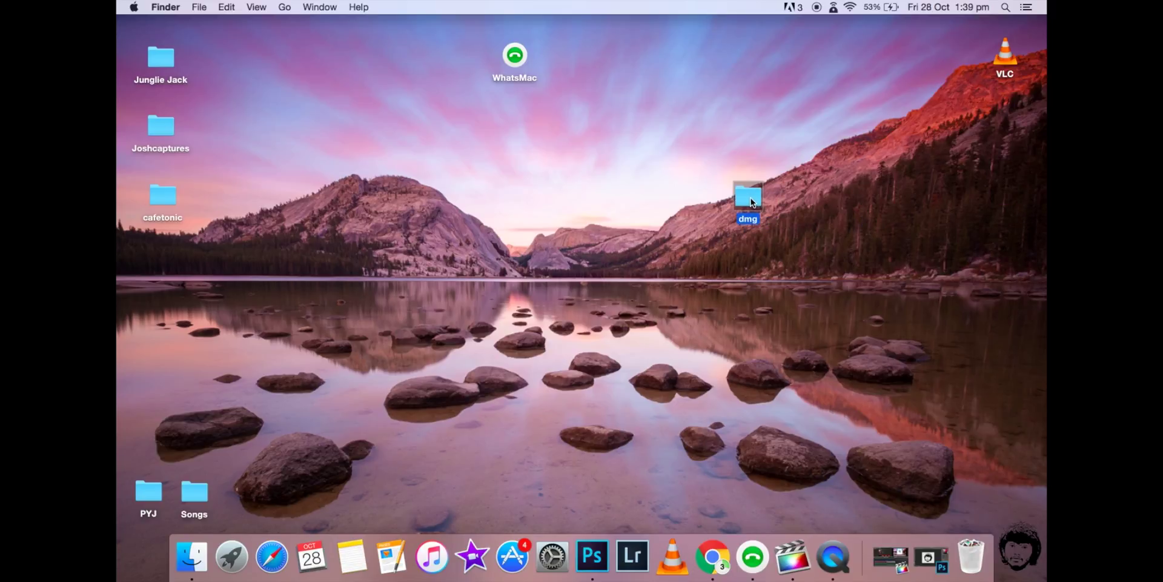
{"action": "left_click", "coordinate": [780, 170]}
- Open the dmg folder, expand WhatsMac.1.0.zip, and select the resulting WhatsMac app
{"action": "double_click", "coordinate": [750, 198]}
{"action": "mouse_move", "coordinate": [531, 275]}
{"action": "left_mouse_down"}
{"action": "mouse_move", "coordinate": [533, 295]}
{"action": "mouse_move", "coordinate": [582, 294]}
{"action": "left_mouse_up"}
{"action": "left_click", "coordinate": [582, 294]}
{"action": "double_click", "coordinate": [565, 274]}
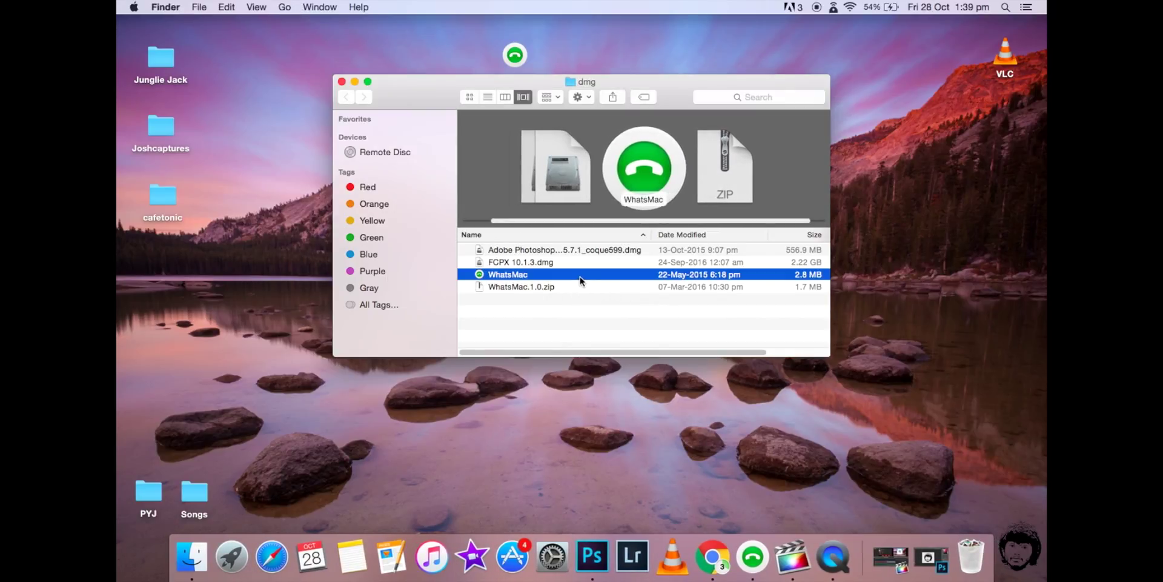
{"action": "left_click", "coordinate": [538, 314]}
{"action": "left_click", "coordinate": [521, 275]}
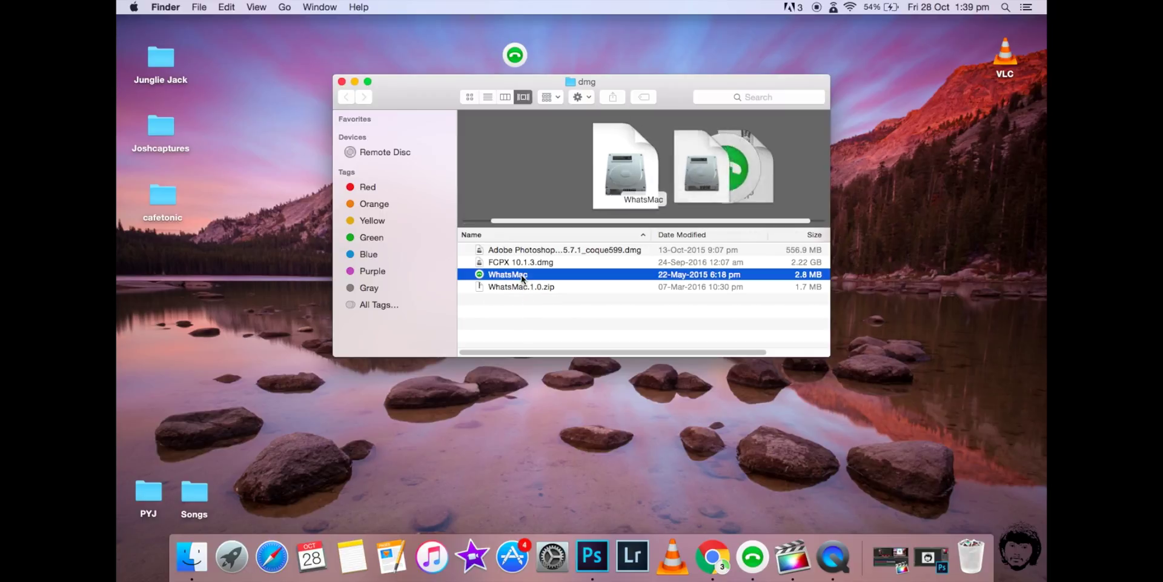
{"action": "mouse_move", "coordinate": [522, 277]}
{"action": "left_mouse_down"}
{"action": "mouse_move", "coordinate": [750, 319]}
{"action": "mouse_move", "coordinate": [642, 327]}
{"action": "left_mouse_up"}
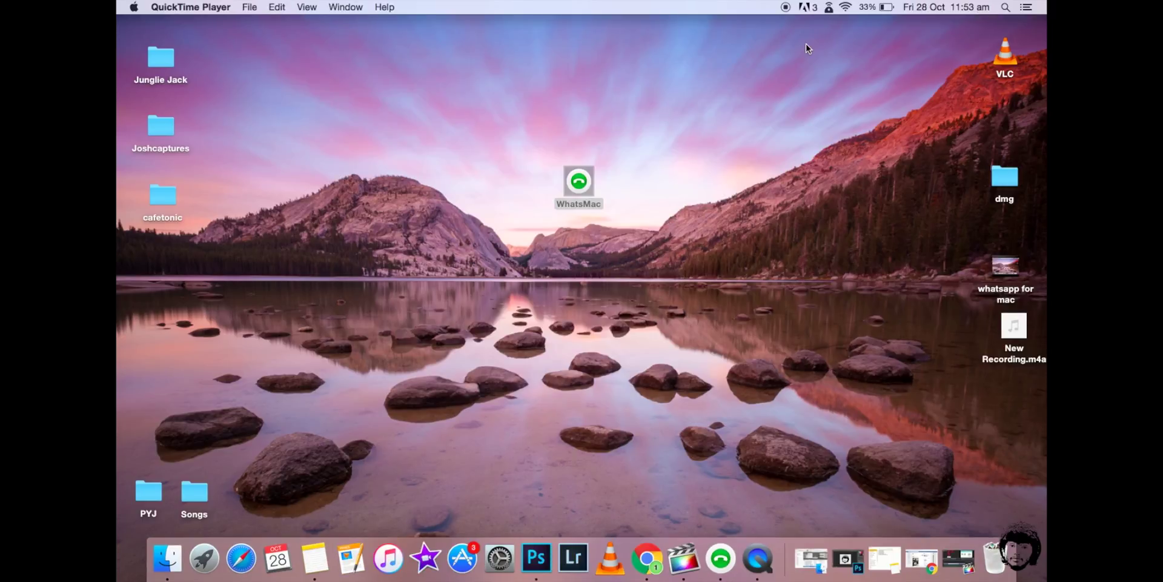
- Launch WhatsMac from its desktop icon and wait for the chat list to sync
{"action": "double_click", "coordinate": [578, 181]}
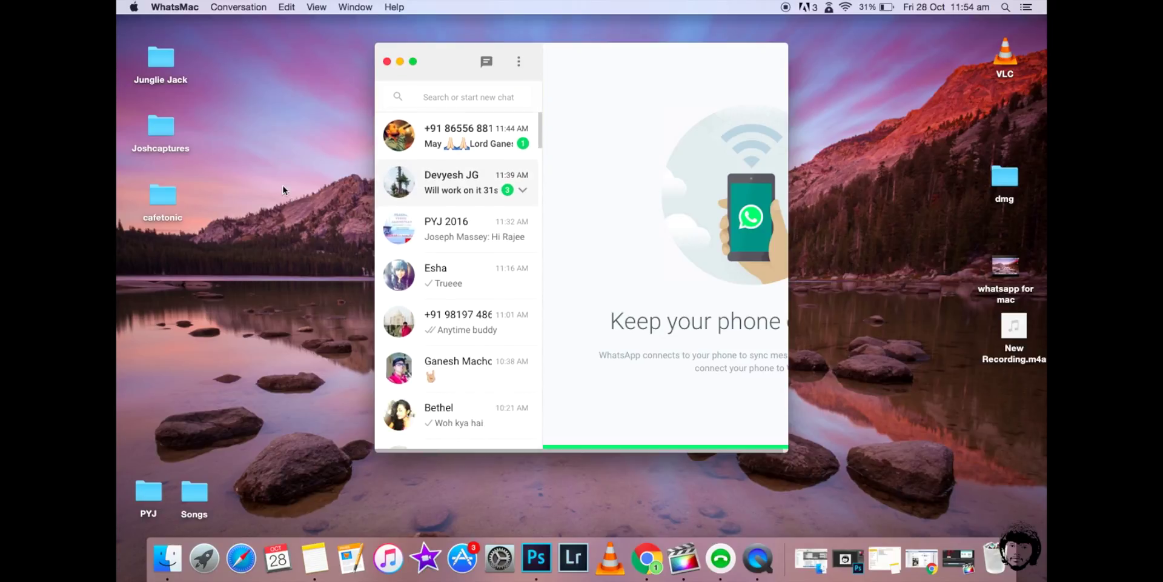
- Drag the WhatsApp window to the upper left, then nudge it slightly right and down
{"action": "left_click_drag", "start_coordinate": [439, 65], "coordinate": [256, 38]}
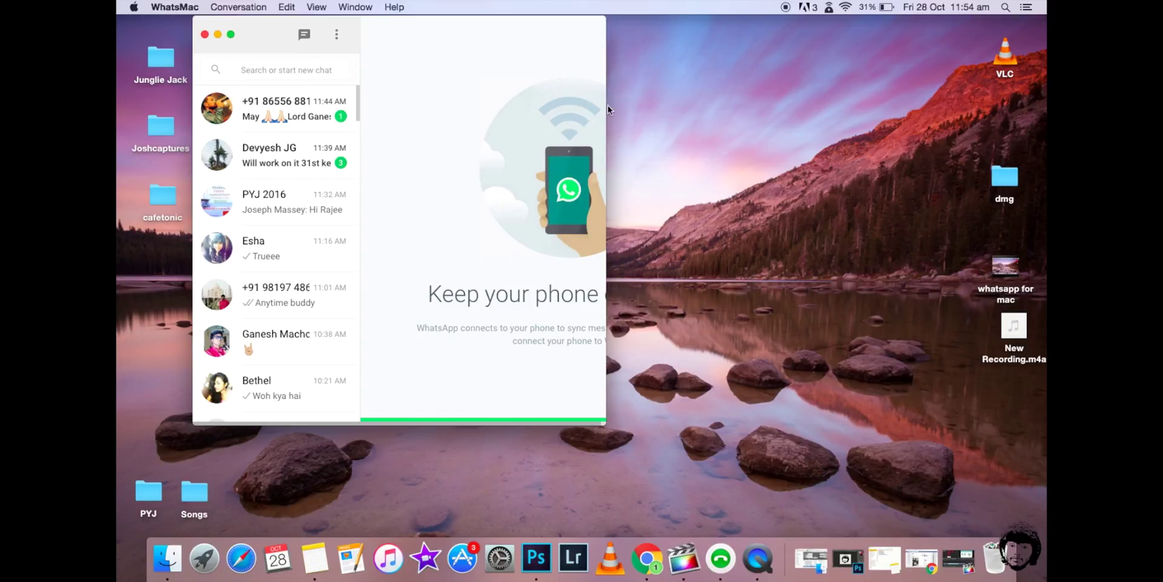
{"action": "left_click_drag", "start_coordinate": [259, 51], "coordinate": [344, 72]}
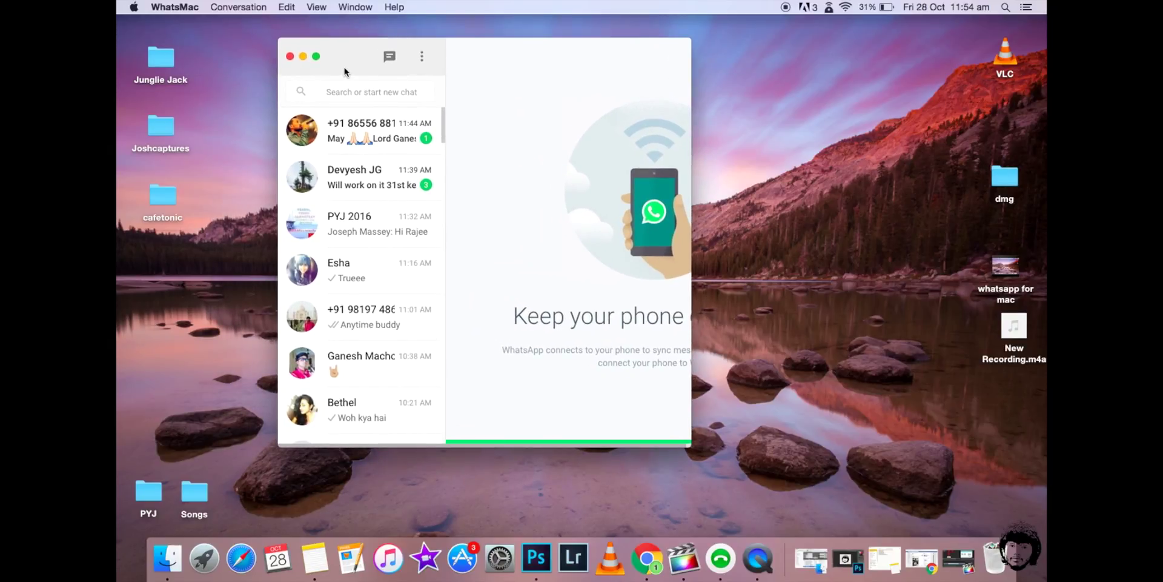